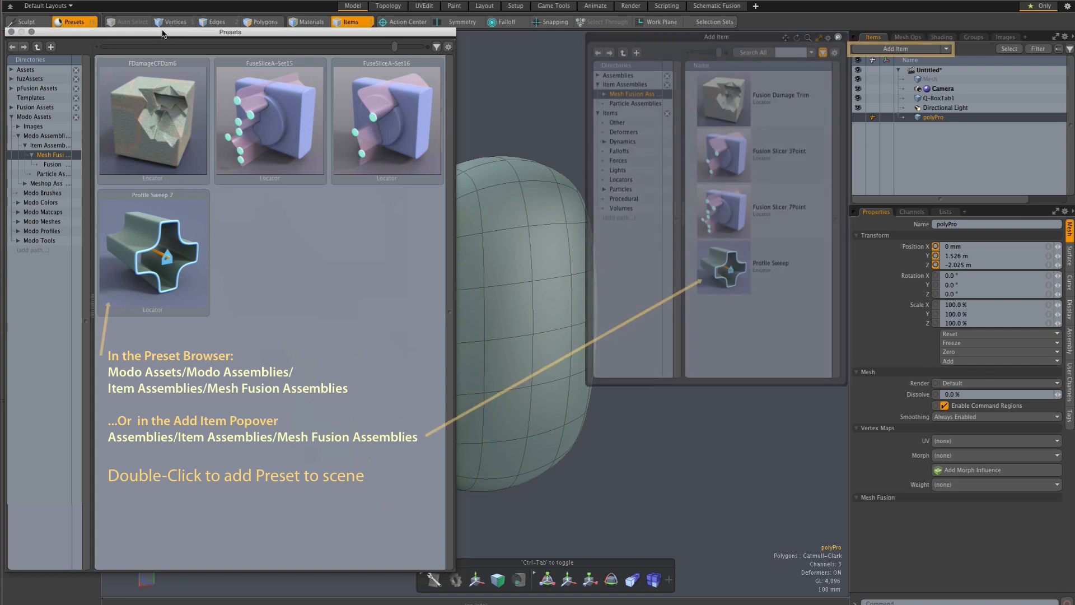
- Add the Profile Sweep preset from the Mesh Fusion assemblies to the scene and dismiss the preset browser
{"action": "double_click", "coordinate": [153, 265]}
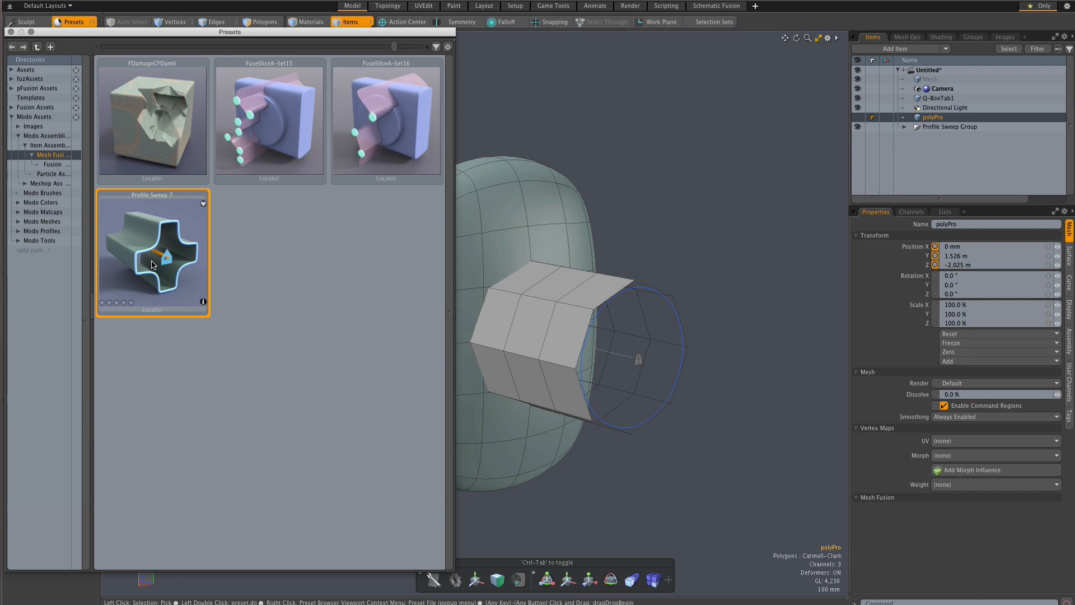
{"action": "key", "text": "F6"}
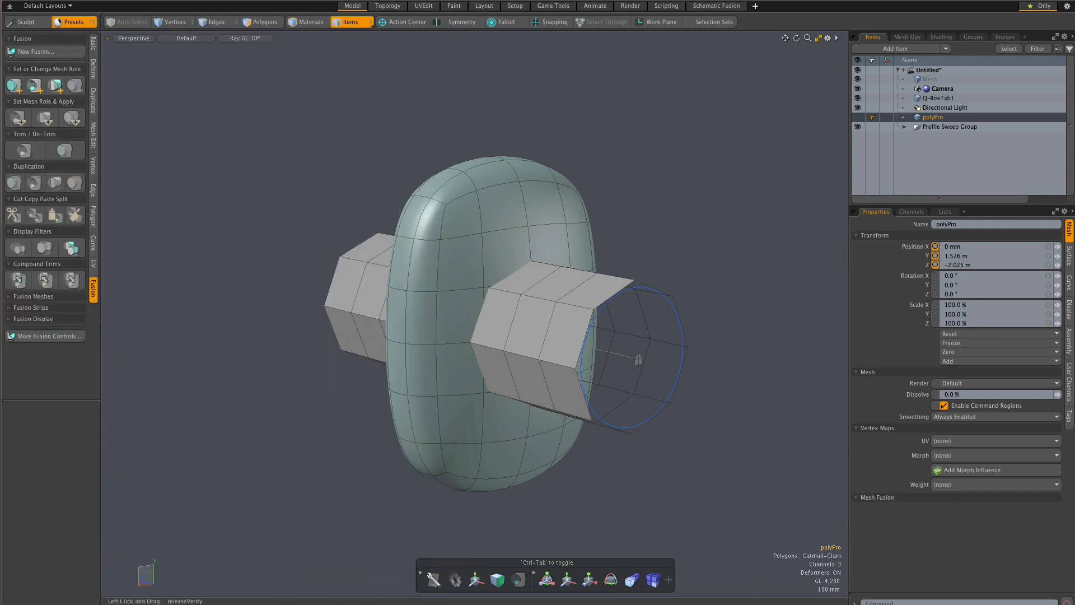
- Create a new Fusion item with the rounded Q-BoxTab1 mesh as its primary
{"action": "mouse_move", "coordinate": [514, 494]}
{"action": "left_mouse_down", "text": "alt"}
{"action": "mouse_move", "coordinate": [537, 483]}
{"action": "mouse_move", "coordinate": [513, 480]}
{"action": "left_mouse_up", "text": "alt"}
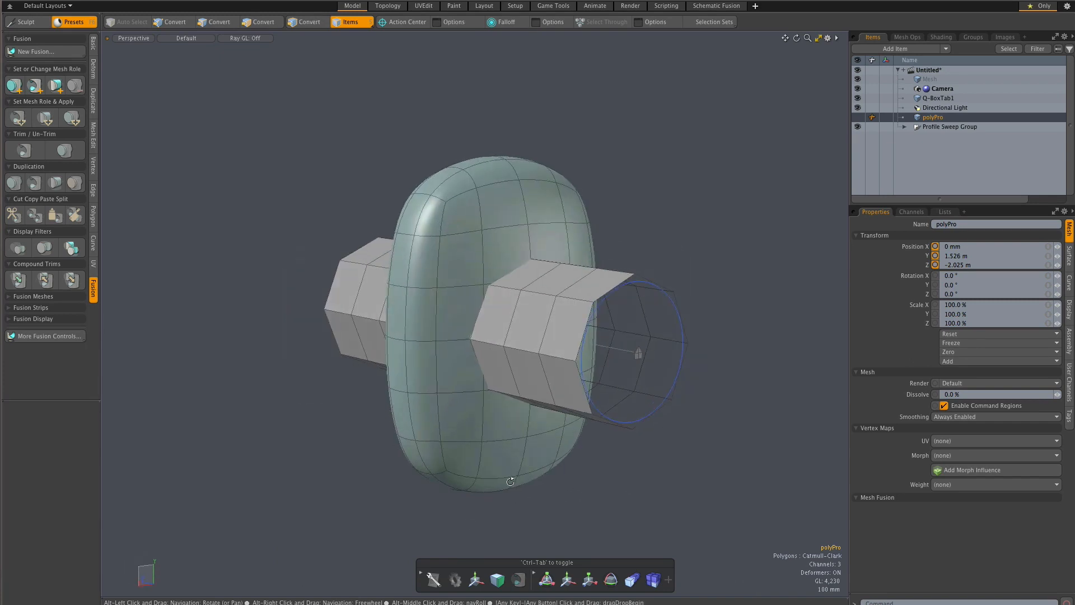
{"action": "left_click", "coordinate": [458, 455]}
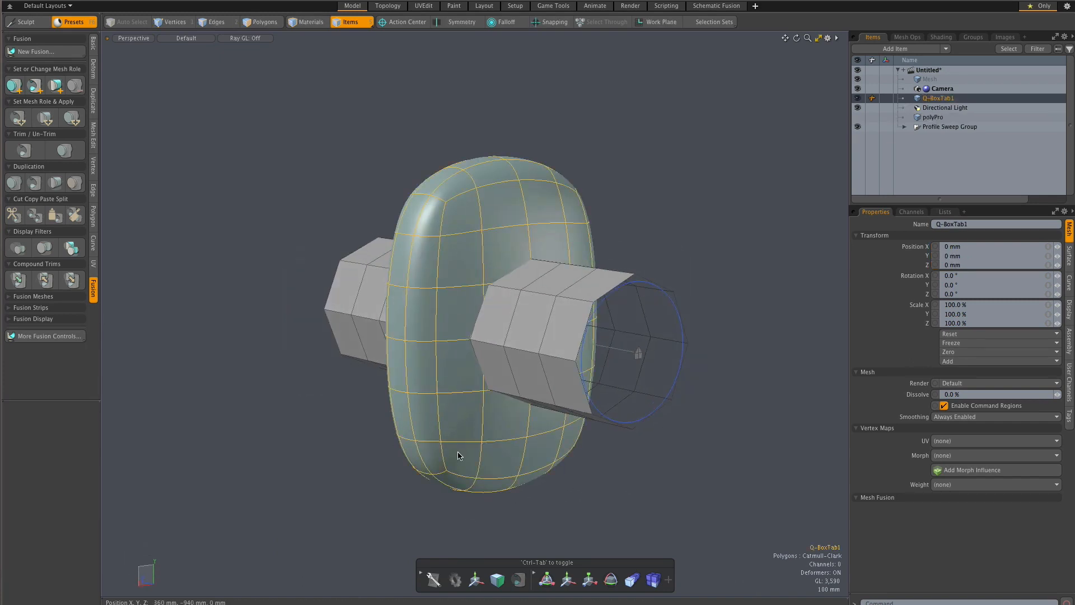
{"action": "left_click", "coordinate": [38, 52]}
{"action": "left_click", "coordinate": [220, 101]}
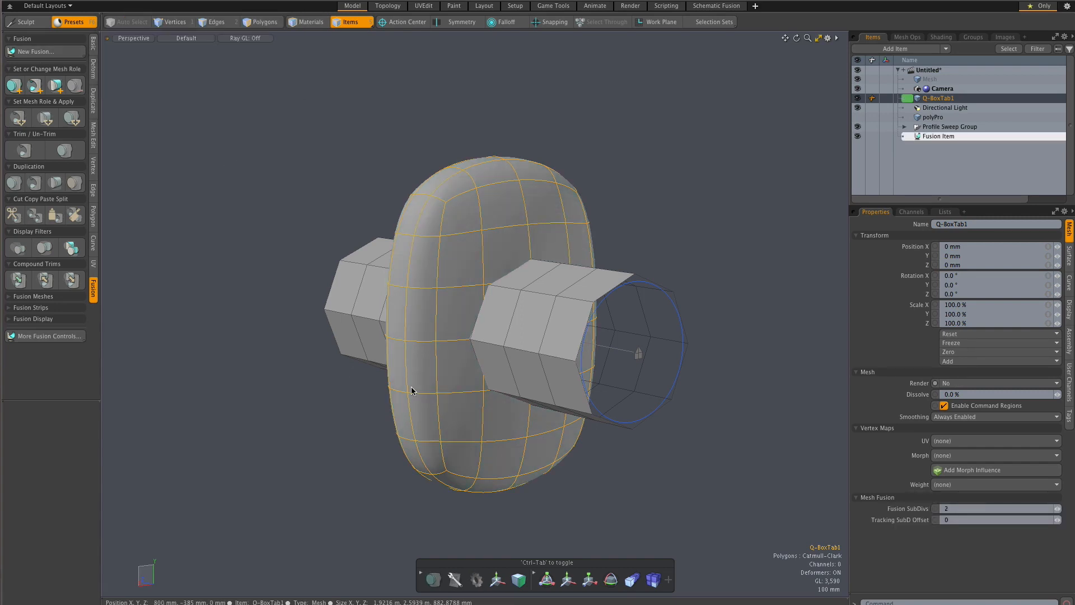
- Drop the Profile Sweep Mesh onto Q-BoxTab1 and apply it as a Fusion subtraction
{"action": "left_click_drag", "start_coordinate": [413, 390], "coordinate": [472, 439], "text": "alt"}
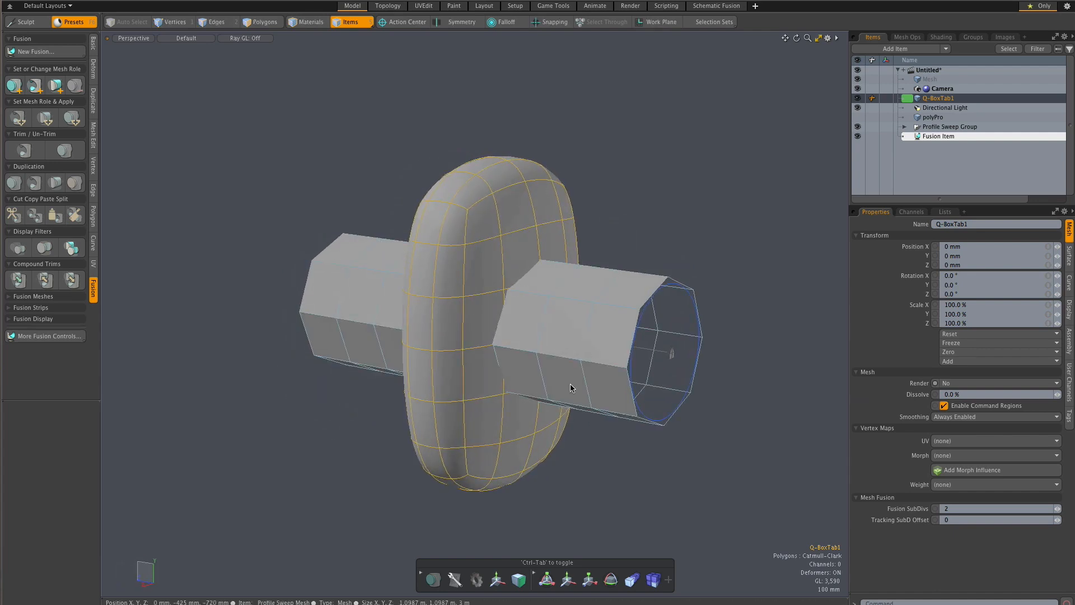
{"action": "left_click_drag", "start_coordinate": [565, 397], "coordinate": [375, 493]}
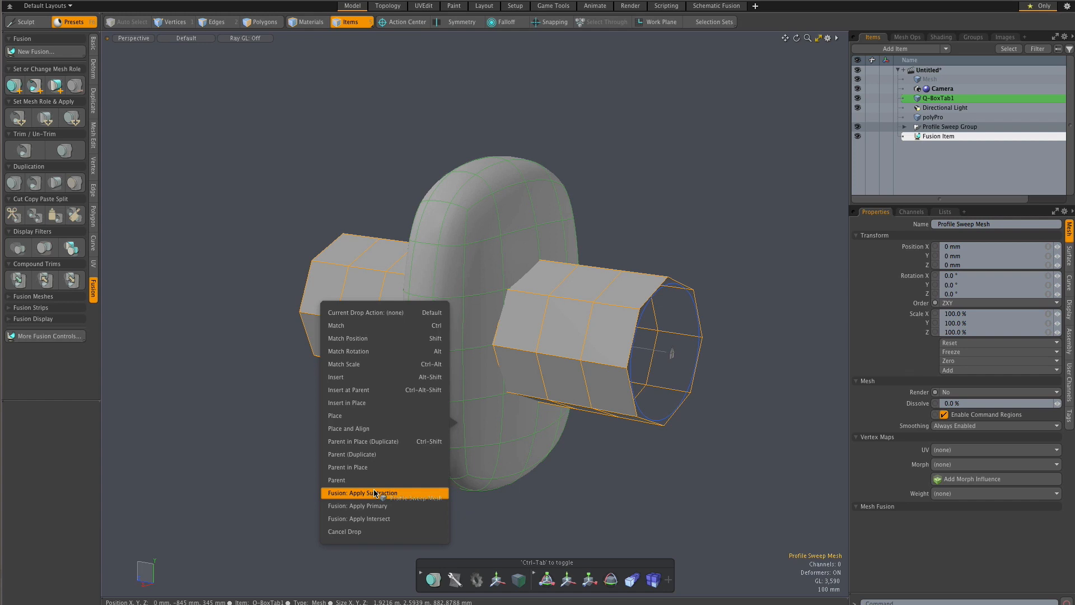
{"action": "left_click_drag", "start_coordinate": [374, 492], "coordinate": [374, 493]}
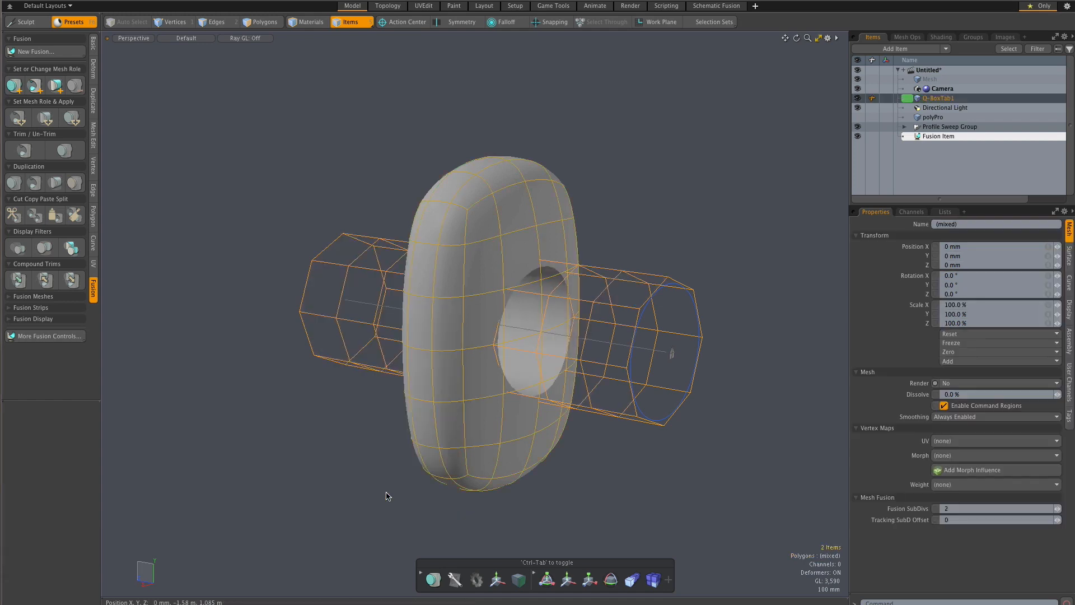
- Choose the discCross preset from pFusion Profiles and import it as the sweep's profile through its Profile Options
{"action": "left_click_drag", "start_coordinate": [660, 473], "coordinate": [639, 470], "text": "alt"}
{"action": "left_click_drag", "start_coordinate": [232, 602], "coordinate": [189, 193]}
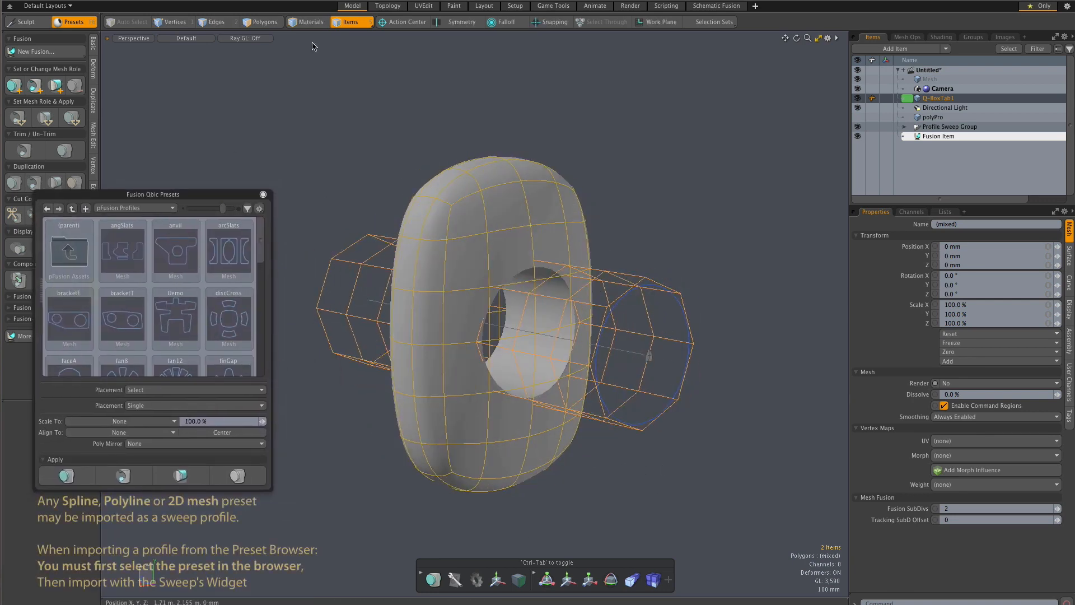
{"action": "left_click", "coordinate": [316, 82]}
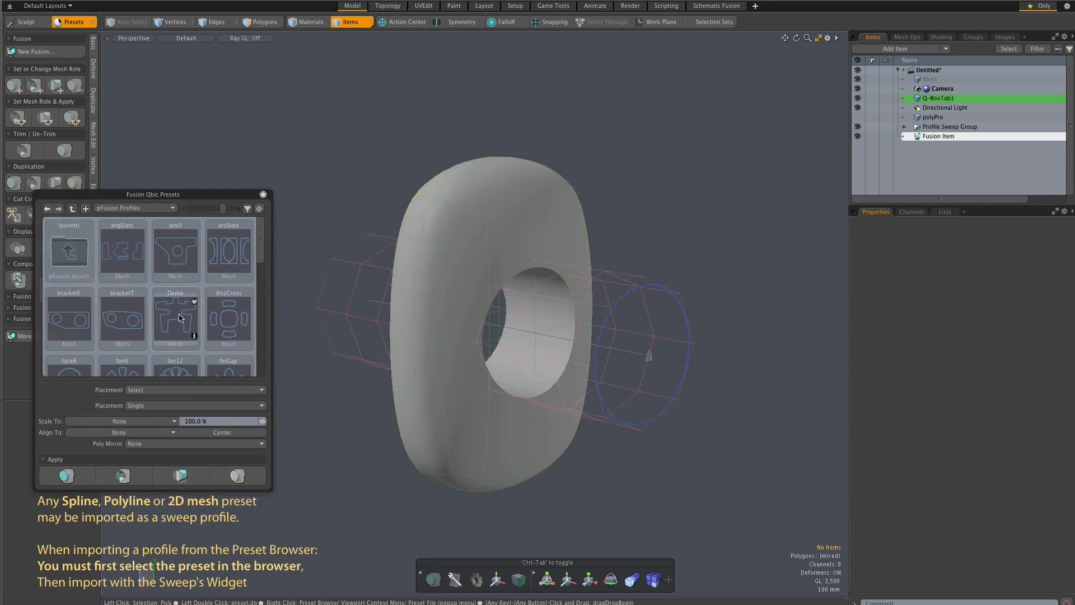
{"action": "left_click", "coordinate": [232, 325]}
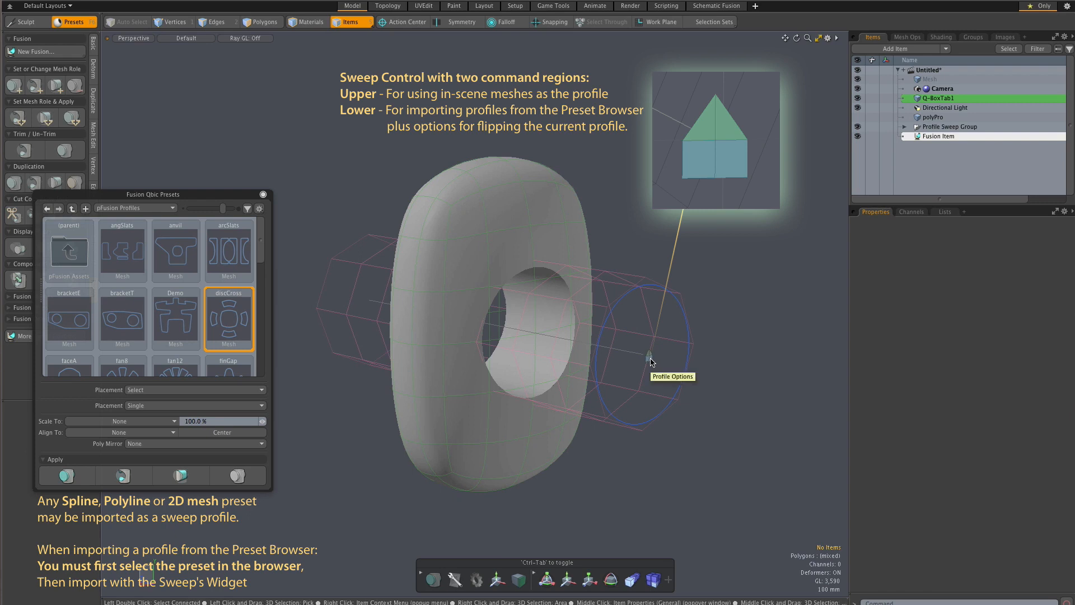
{"action": "left_click", "coordinate": [650, 359]}
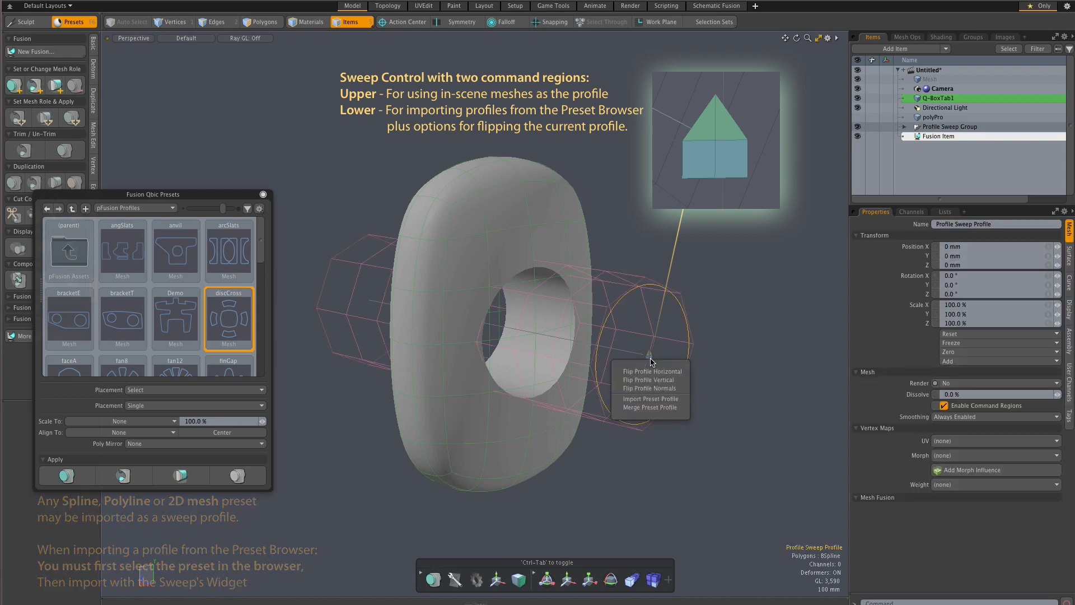
{"action": "left_click", "coordinate": [652, 405]}
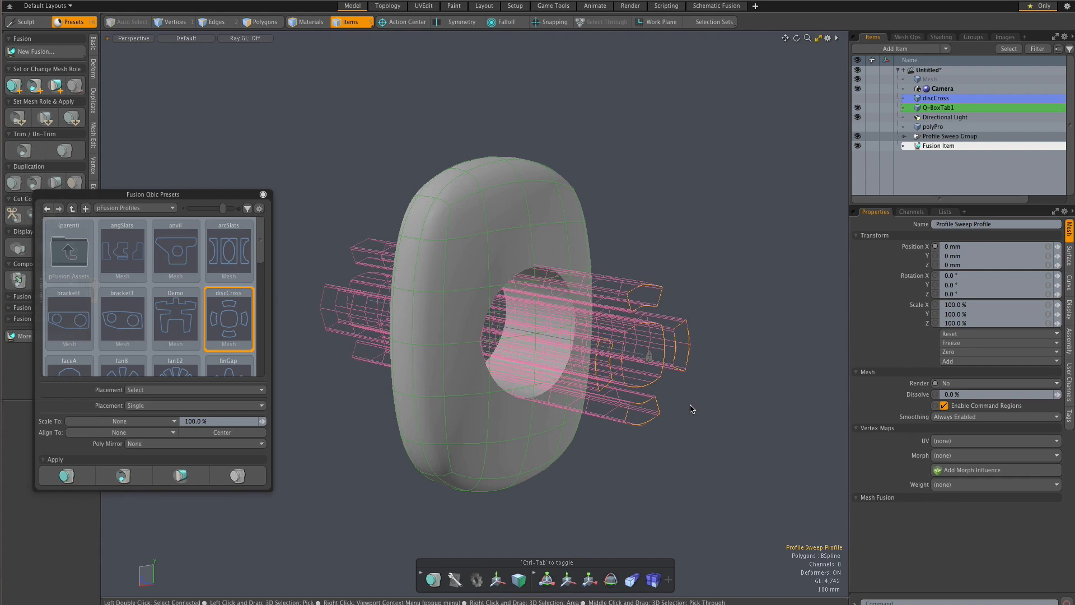
- Expand the Profile Sweep Group and nudge the Profile Sweep Path to force the fusion to update
{"action": "left_click", "coordinate": [904, 138]}
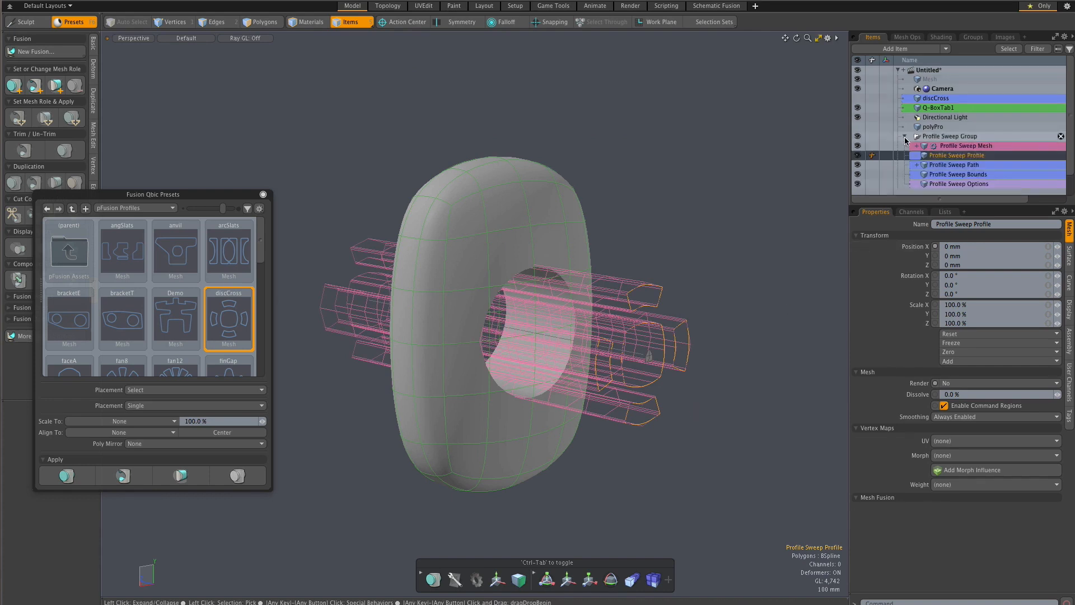
{"action": "left_click", "coordinate": [961, 167]}
{"action": "key", "text": "w"}
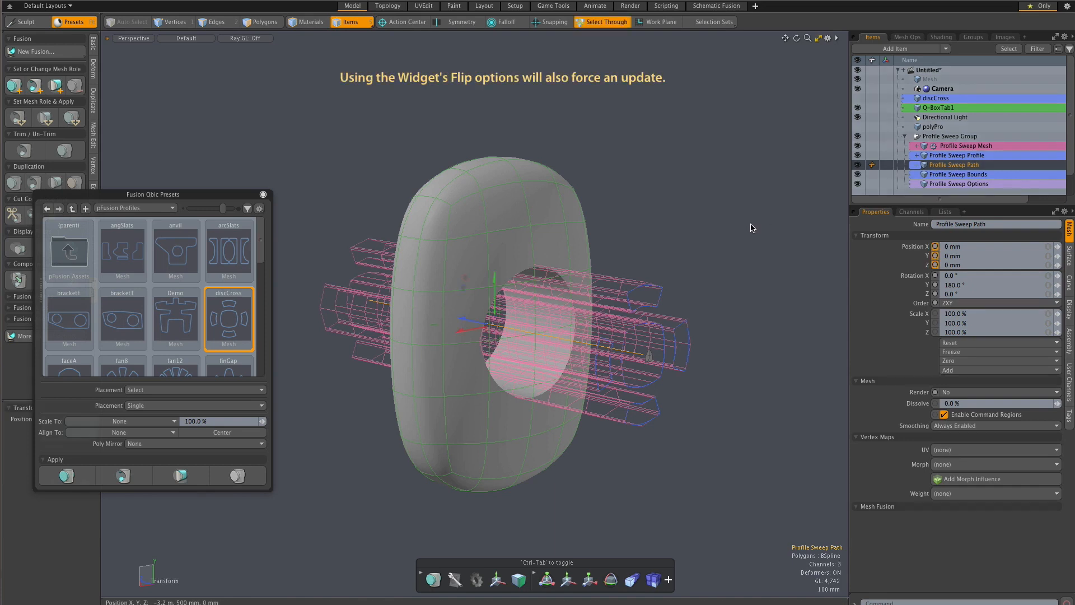
{"action": "left_click_drag", "start_coordinate": [495, 279], "coordinate": [495, 279]}
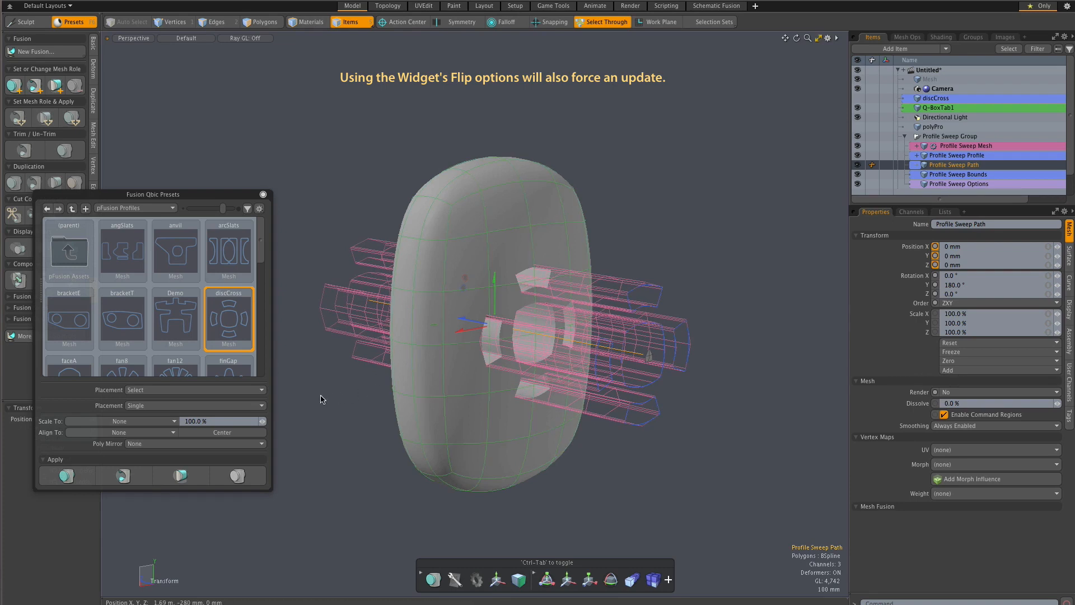
- Replace the sweep profile by importing the Demo preset through the sweep control
{"action": "left_click", "coordinate": [161, 315]}
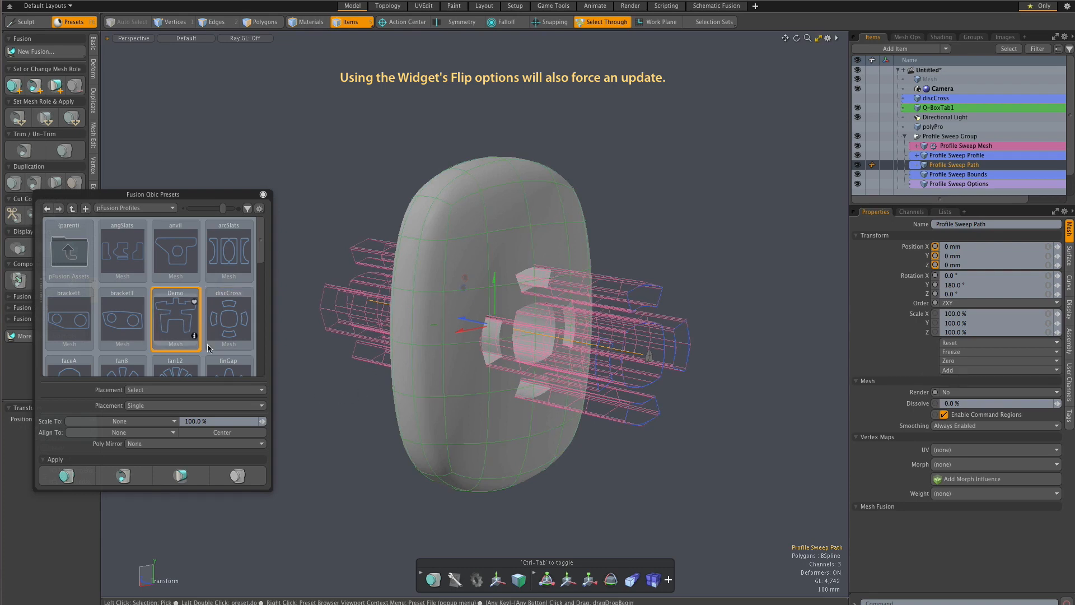
{"action": "right_click", "coordinate": [648, 361]}
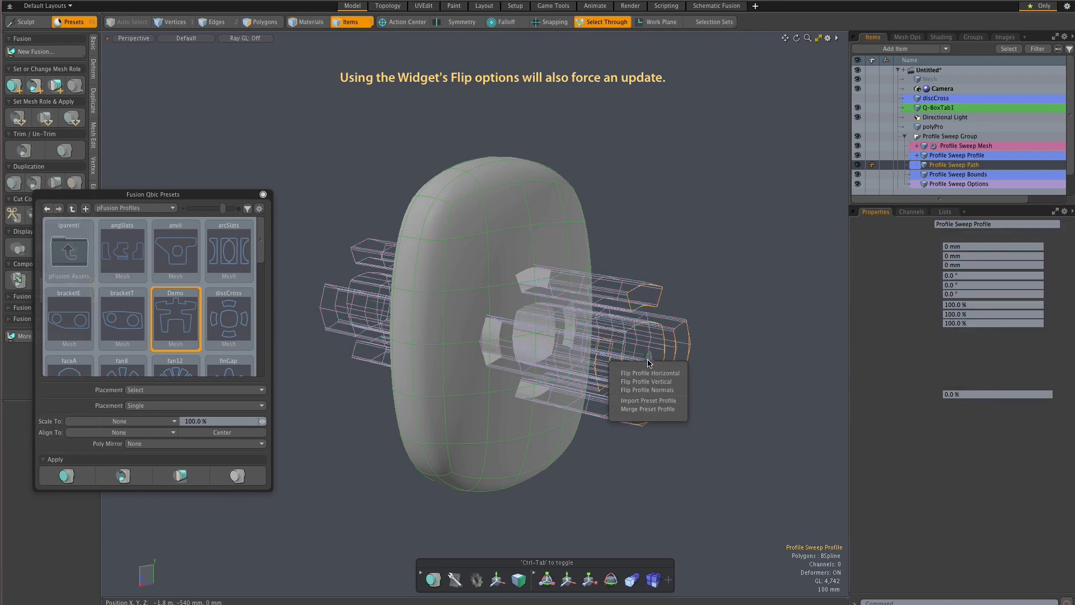
{"action": "left_click", "coordinate": [646, 402]}
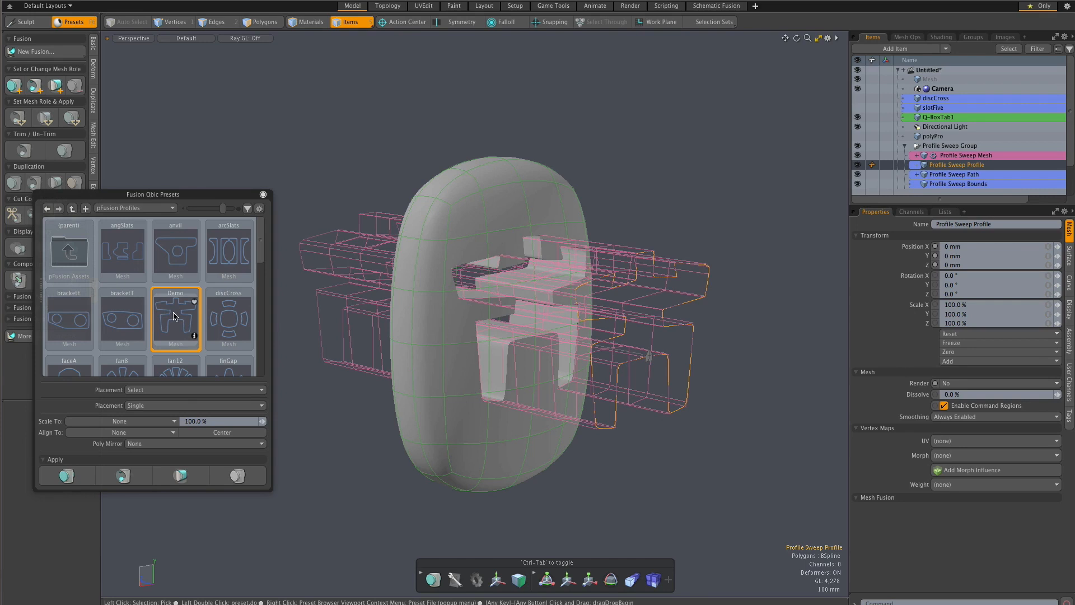
- Import the anvil preset as the sweep profile in place of the Demo shape
{"action": "left_click", "coordinate": [176, 251]}
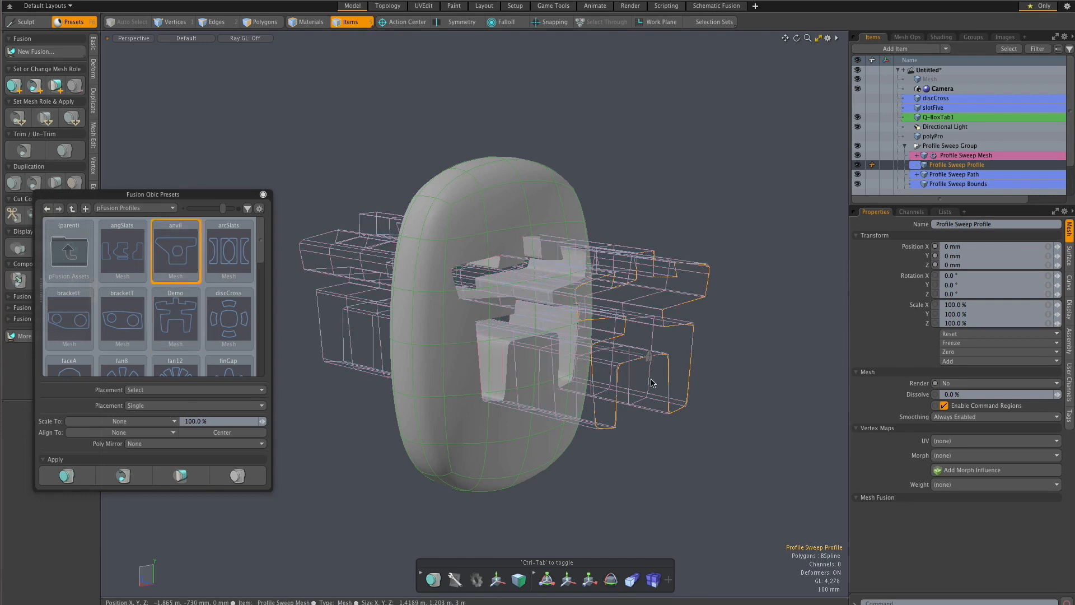
{"action": "right_click", "coordinate": [649, 361]}
{"action": "left_click", "coordinate": [647, 409]}
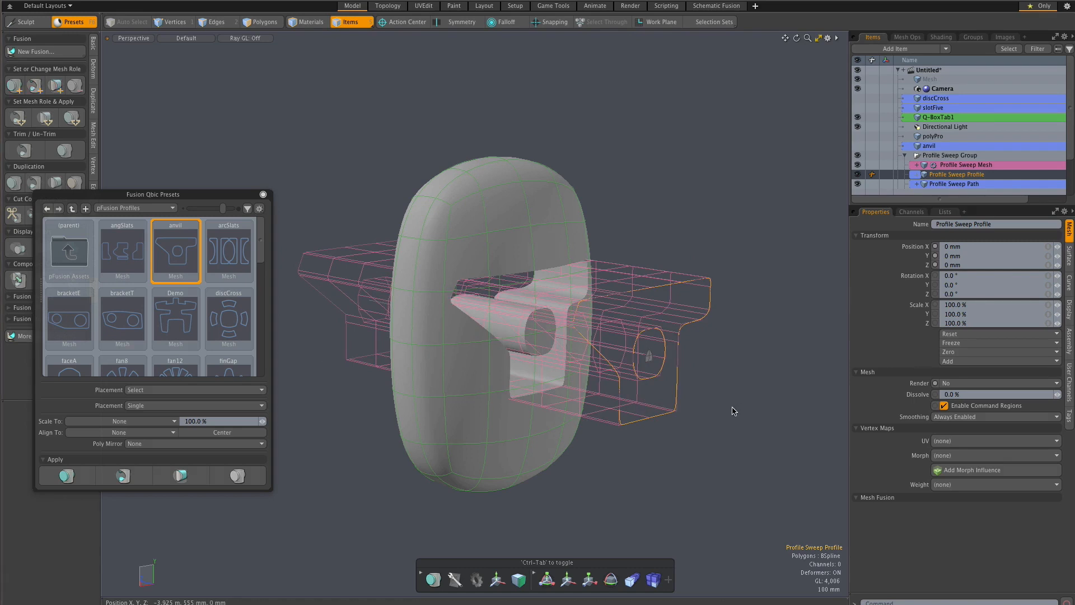
- Use the in-scene polyPro mesh as the sweep profile by dropping it onto the sweep control
{"action": "left_click", "coordinate": [724, 178]}
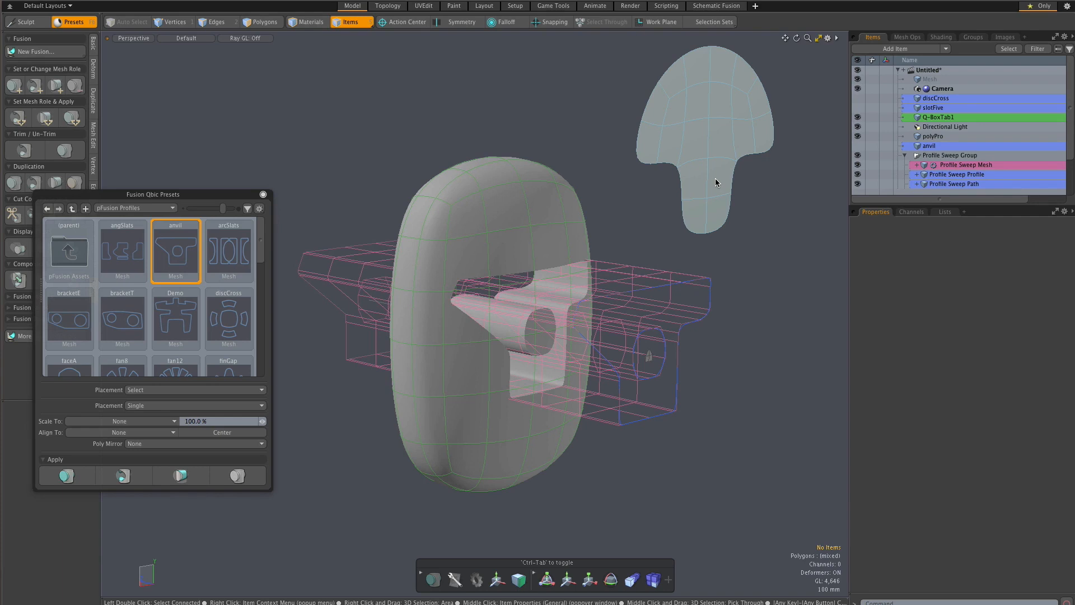
{"action": "left_click", "coordinate": [715, 182]}
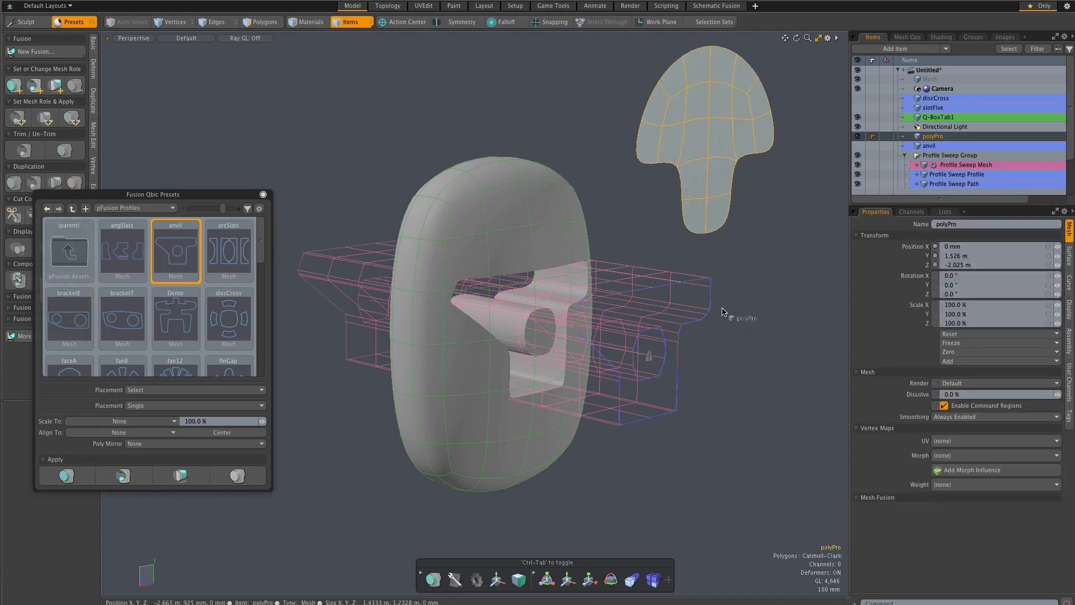
{"action": "mouse_move", "coordinate": [707, 283]}
{"action": "left_mouse_down"}
{"action": "mouse_move", "coordinate": [738, 288]}
{"action": "mouse_move", "coordinate": [706, 290]}
{"action": "left_mouse_up"}
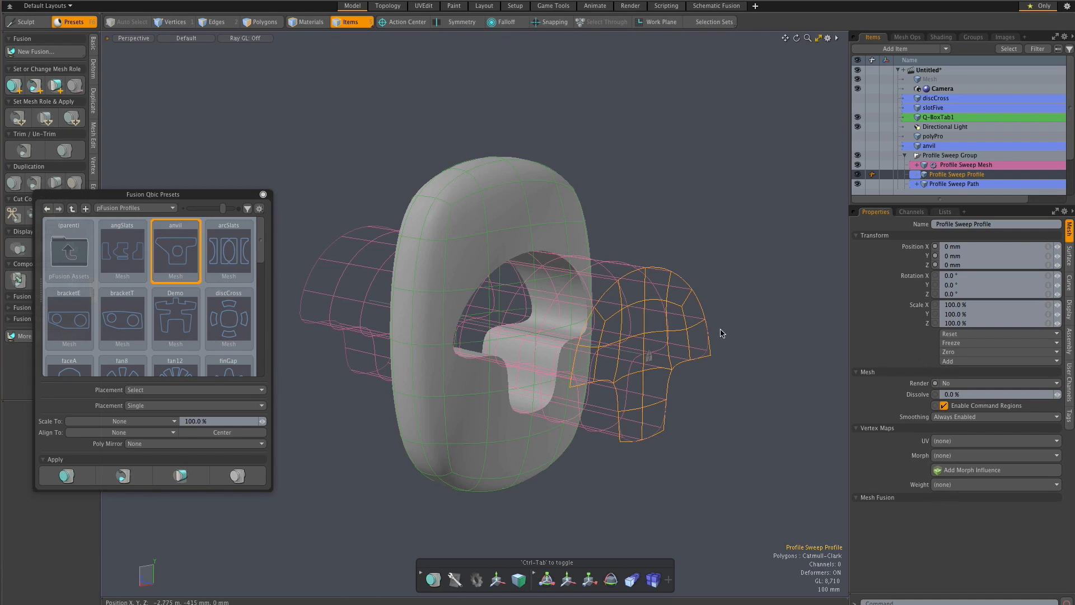
- Enable Cap Start and Cap End on the Profile Sweep Mesh's Curve Extrude operation
{"action": "mouse_move", "coordinate": [739, 315]}
{"action": "left_mouse_down", "text": "alt"}
{"action": "mouse_move", "coordinate": [801, 312]}
{"action": "mouse_move", "coordinate": [750, 320]}
{"action": "left_mouse_up", "text": "alt"}
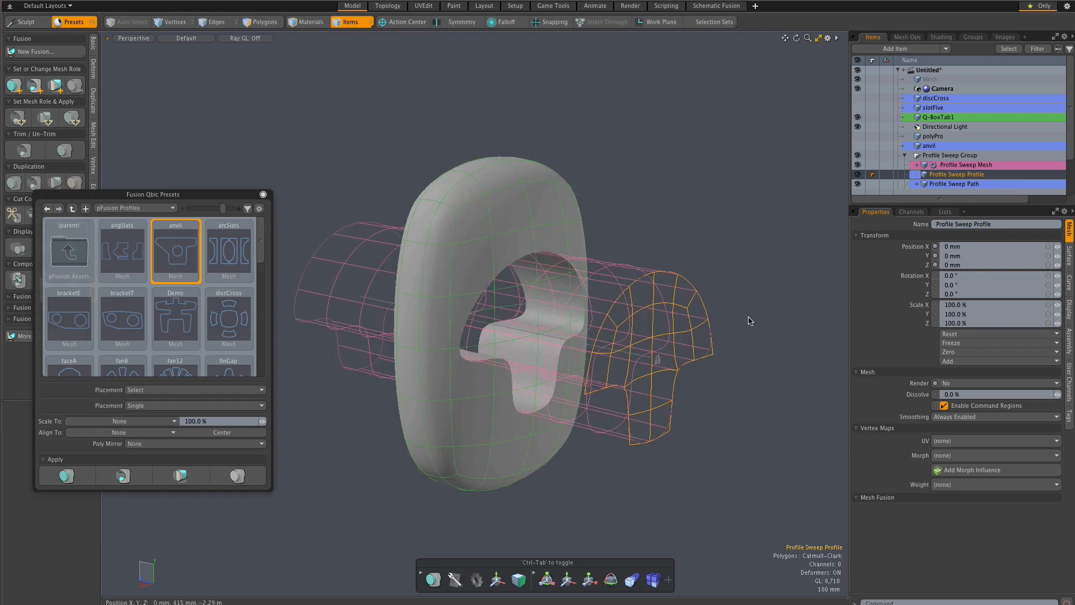
{"action": "left_click", "coordinate": [985, 165]}
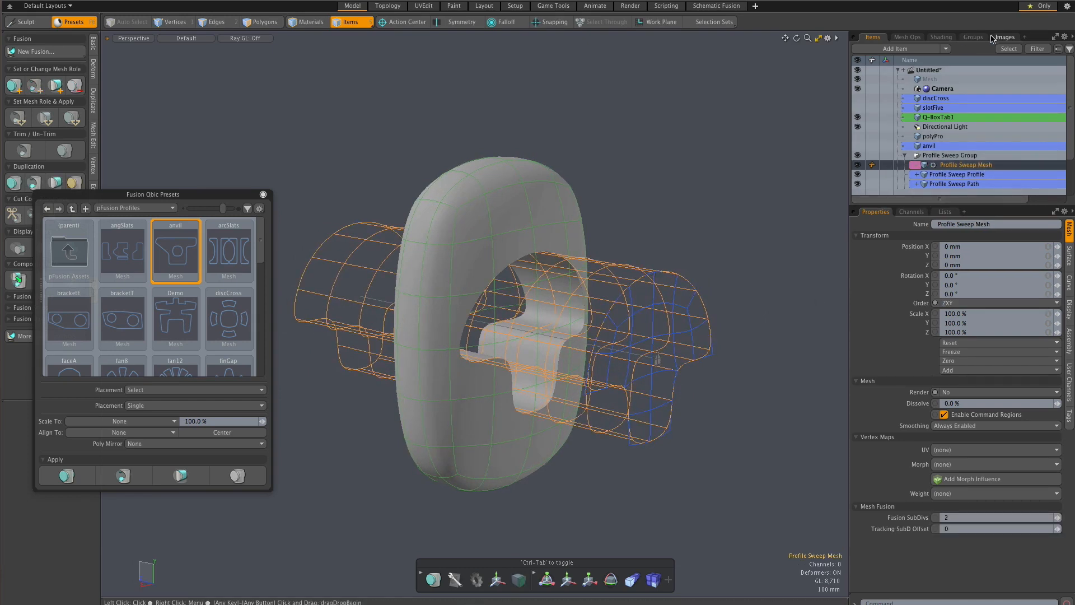
{"action": "left_click", "coordinate": [908, 37]}
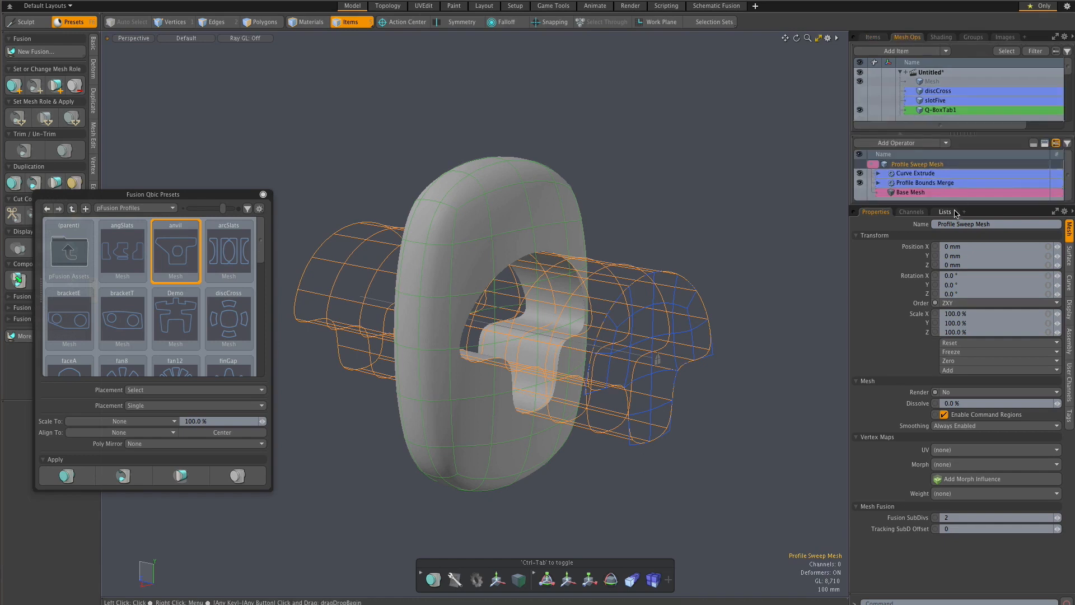
{"action": "left_click_drag", "start_coordinate": [956, 205], "coordinate": [957, 269]}
{"action": "left_click", "coordinate": [917, 207]}
{"action": "left_click", "coordinate": [917, 208]}
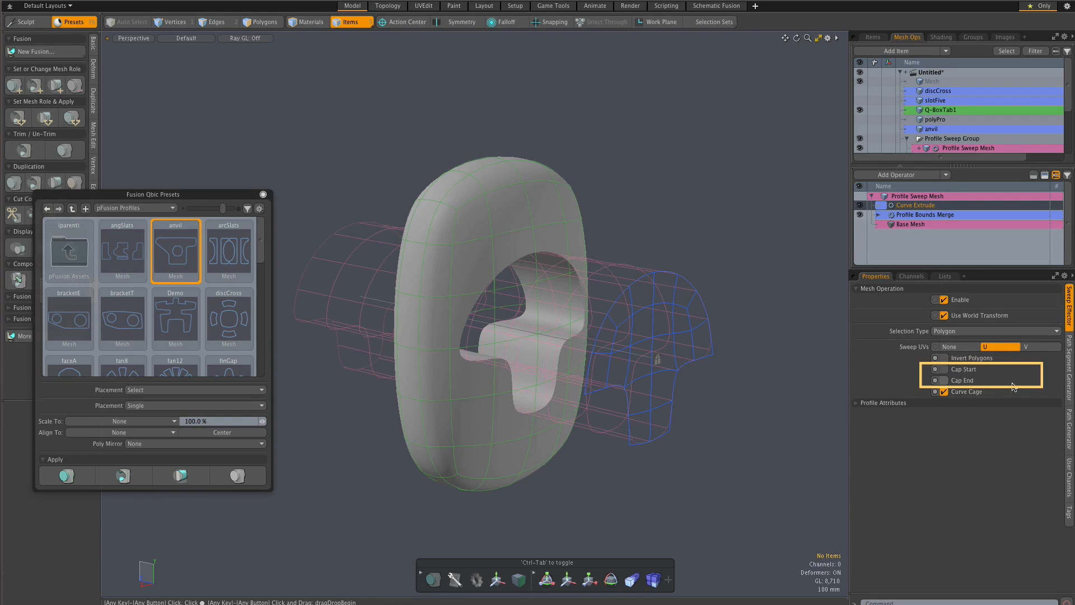
{"action": "left_click", "coordinate": [955, 382]}
{"action": "left_click", "coordinate": [954, 371]}
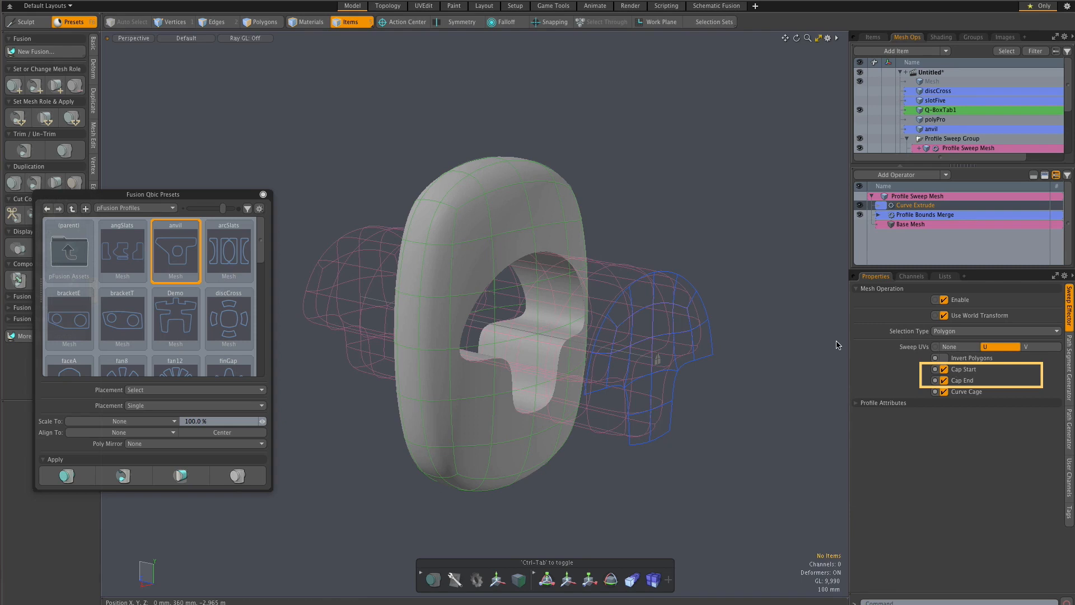
- Shift the Profile Sweep Path along the sweep direction with the Transform tool
{"action": "left_click", "coordinate": [957, 110]}
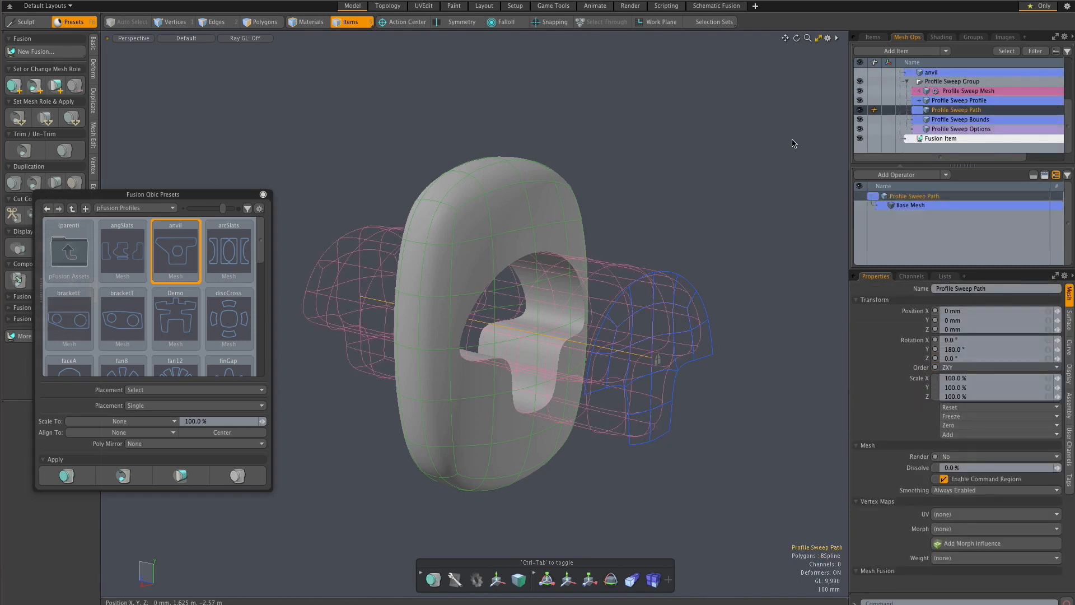
{"action": "key", "text": "y"}
{"action": "left_click_drag", "start_coordinate": [461, 319], "coordinate": [660, 360]}
{"action": "left_click_drag", "start_coordinate": [660, 359], "coordinate": [641, 355]}
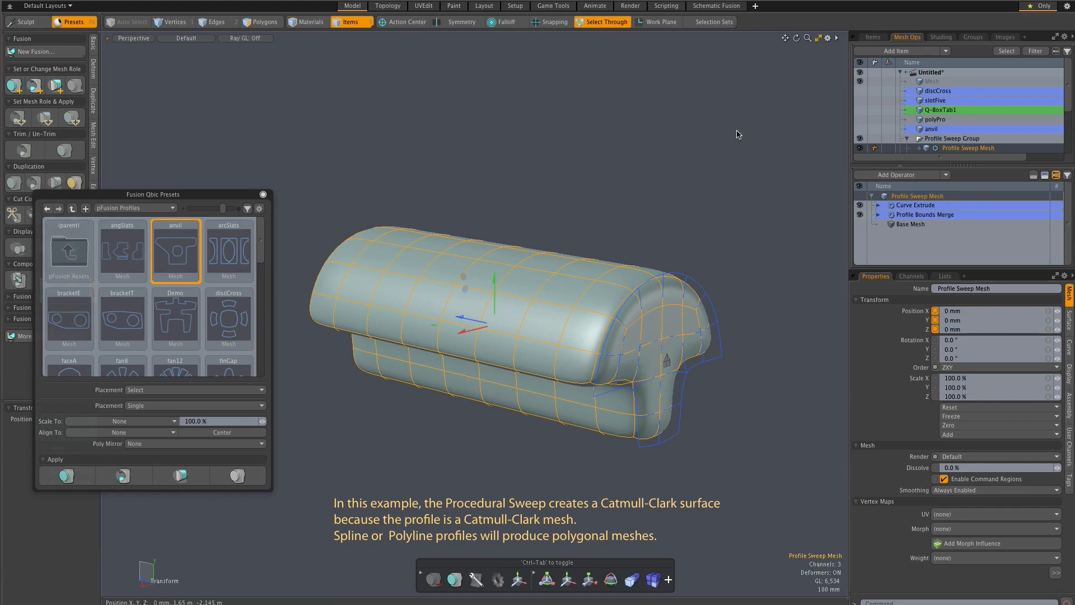
- Import the anvil preset as the profile of the standalone sweep, replacing the polyPro shape
{"action": "left_click_drag", "start_coordinate": [746, 135], "coordinate": [537, 160], "text": "alt"}
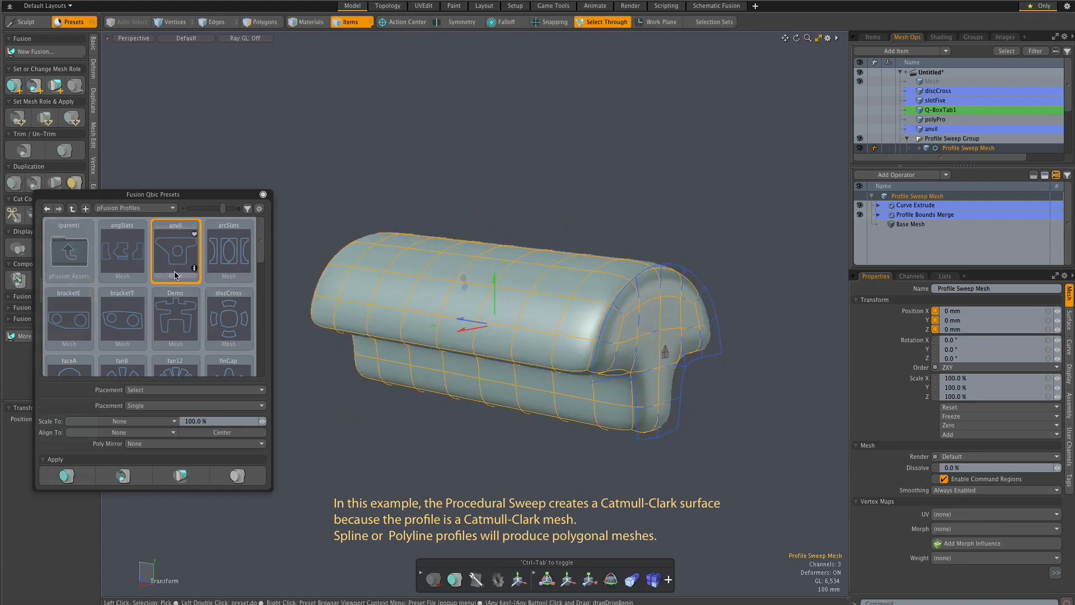
{"action": "left_click", "coordinate": [667, 358]}
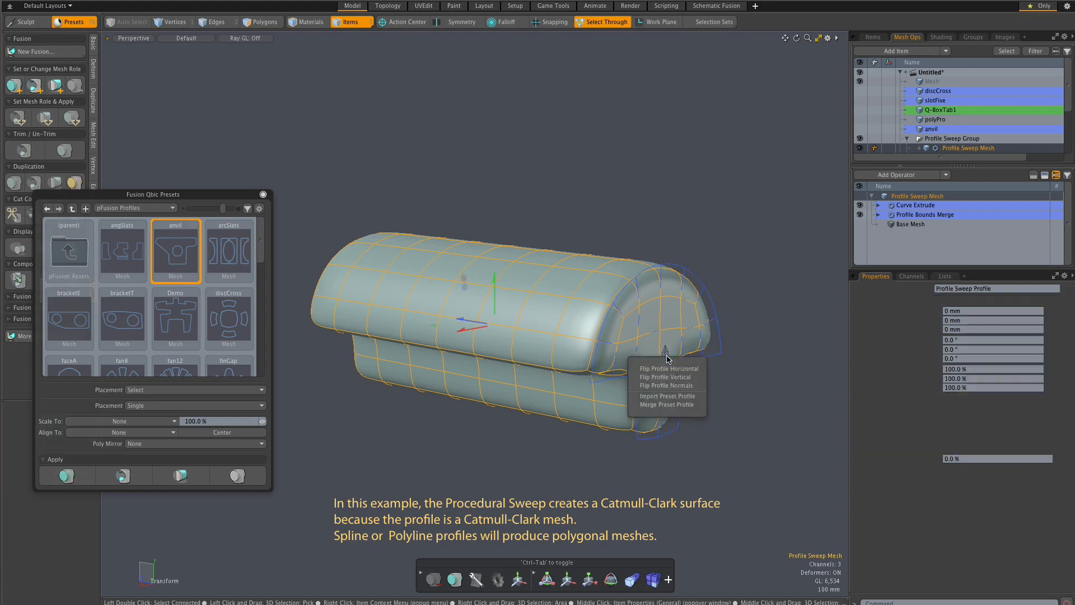
{"action": "left_click", "coordinate": [668, 396]}
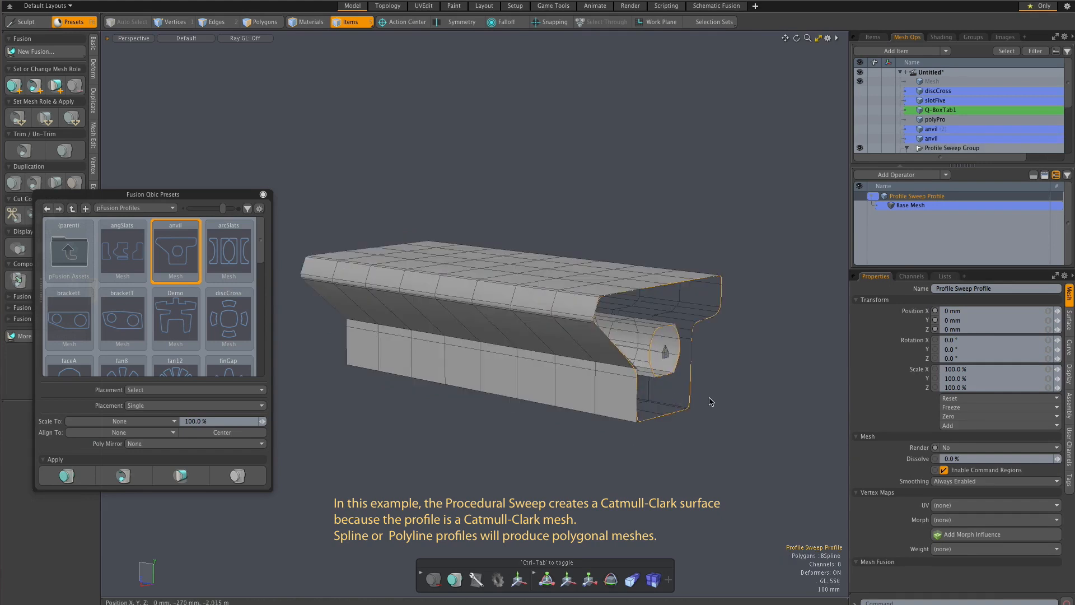
{"action": "mouse_move", "coordinate": [726, 392]}
{"action": "left_mouse_down", "text": "alt"}
{"action": "mouse_move", "coordinate": [614, 401]}
{"action": "mouse_move", "coordinate": [733, 402]}
{"action": "left_mouse_up", "text": "alt"}
{"action": "scroll", "coordinate": [950, 131], "scroll_direction": "down", "scroll_amount": 3}
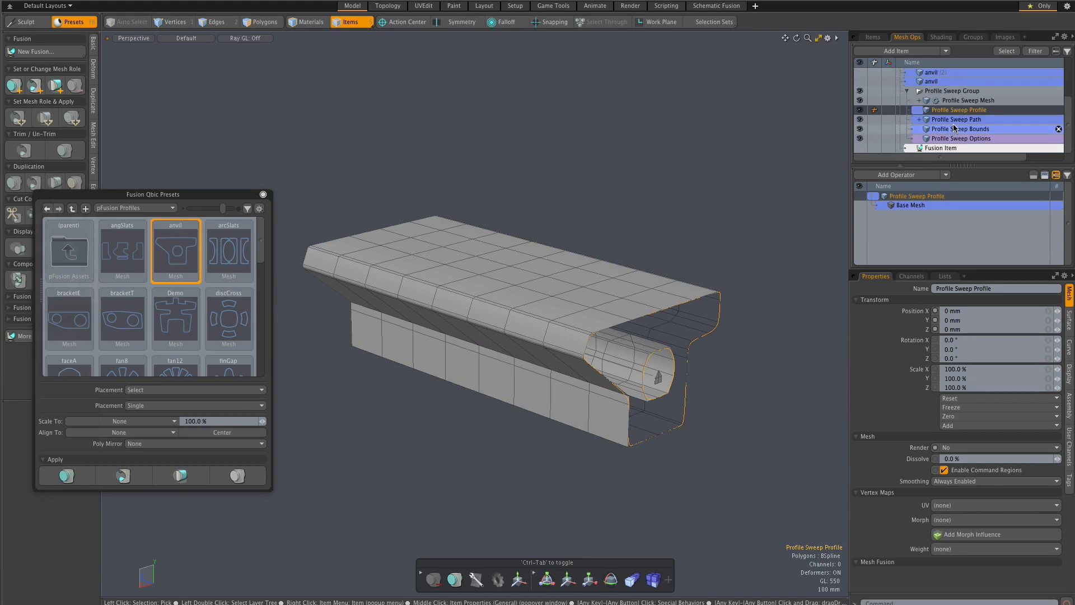
- Turn off Curve Cage, Cap Start and Cap End on the Profile Sweep Mesh's Curve Extrude operation
{"action": "left_click", "coordinate": [966, 102]}
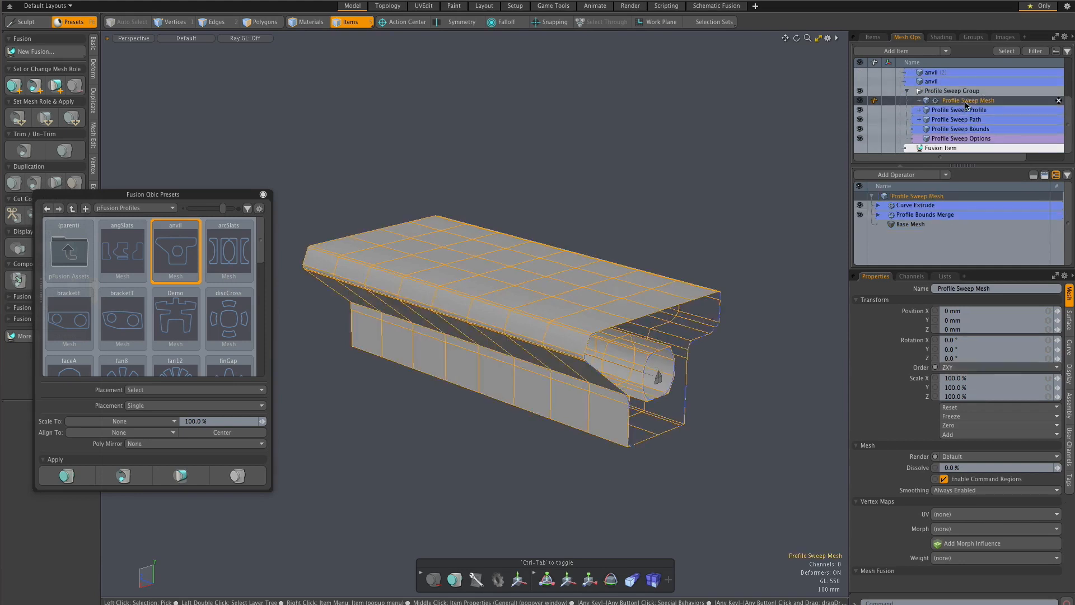
{"action": "left_click", "coordinate": [916, 205]}
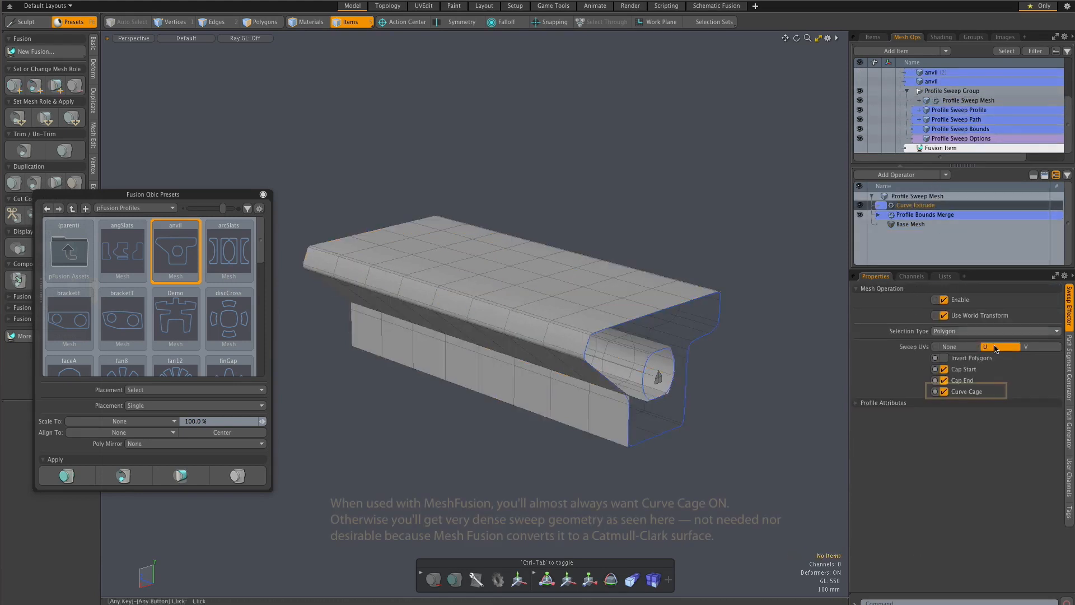
{"action": "left_click", "coordinate": [978, 392]}
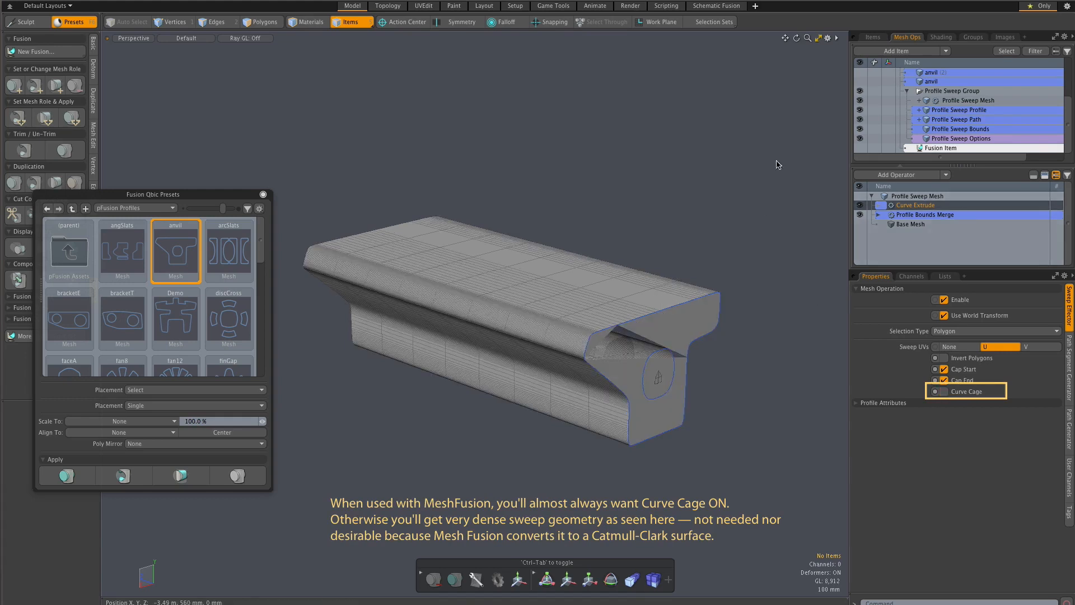
{"action": "left_click_drag", "start_coordinate": [796, 38], "coordinate": [768, 51]}
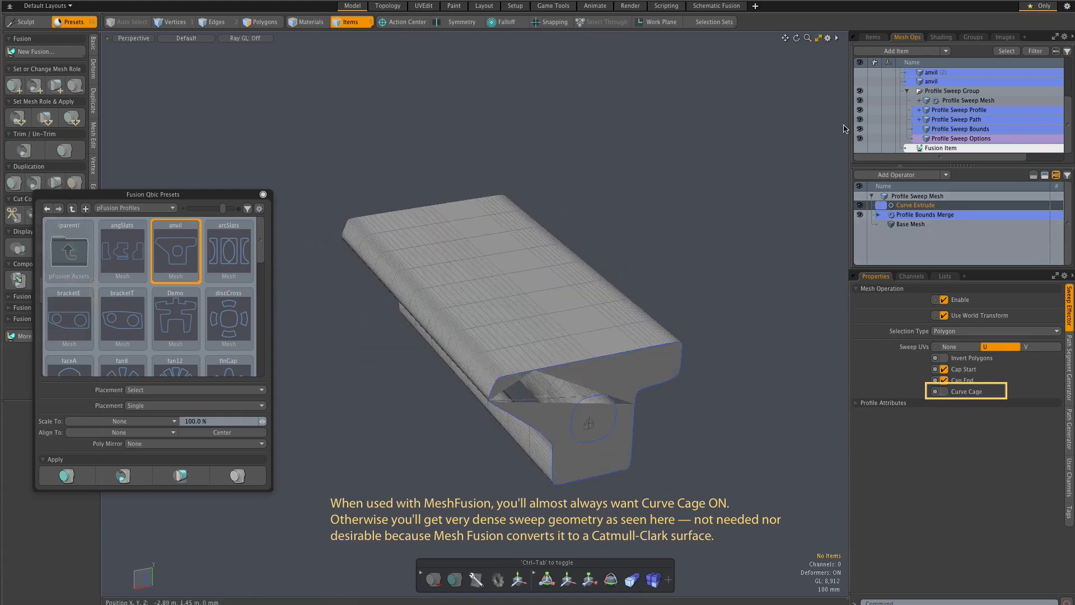
{"action": "left_click_drag", "start_coordinate": [944, 380], "coordinate": [944, 369]}
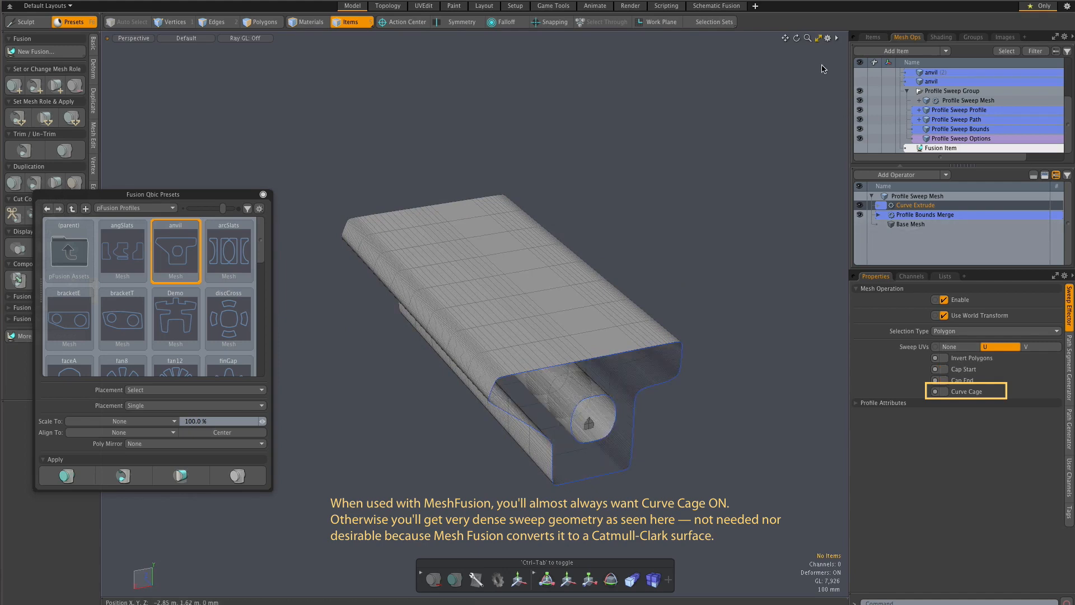
{"action": "mouse_move", "coordinate": [798, 38]}
{"action": "left_mouse_down"}
{"action": "mouse_move", "coordinate": [838, 21]}
{"action": "mouse_move", "coordinate": [890, 44]}
{"action": "mouse_move", "coordinate": [881, 23]}
{"action": "mouse_move", "coordinate": [787, 32]}
{"action": "mouse_move", "coordinate": [734, 68]}
{"action": "mouse_move", "coordinate": [703, 49]}
{"action": "mouse_move", "coordinate": [714, 62]}
{"action": "mouse_move", "coordinate": [789, 50]}
{"action": "left_mouse_up"}
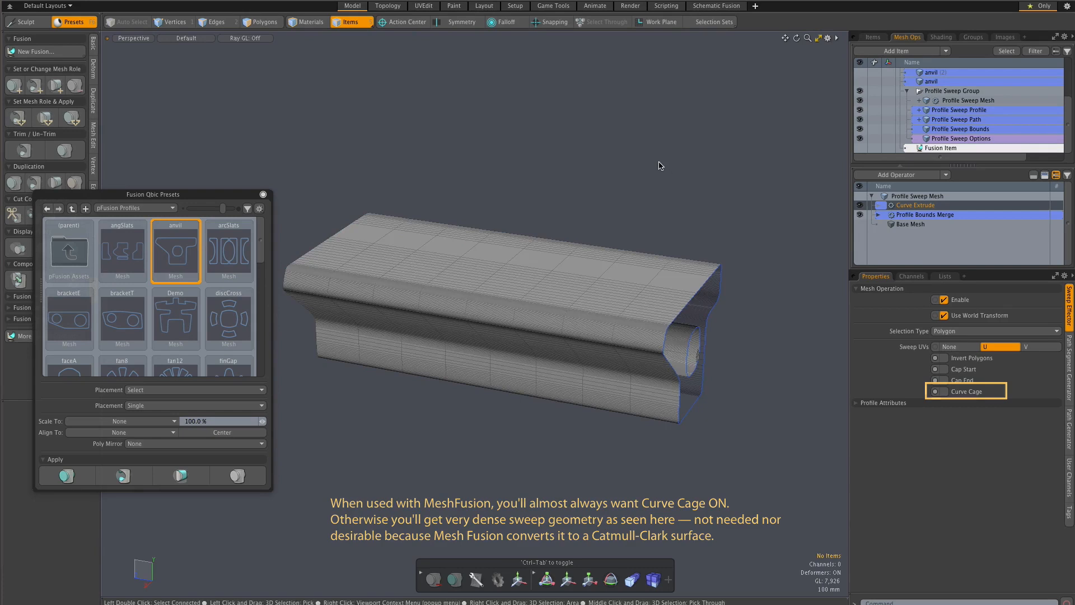
- Import the shorts preset from pFusion Profiles as the sweep's profile, replacing the anvil shape
{"action": "scroll", "coordinate": [133, 352], "scroll_direction": "down", "scroll_amount": 1}
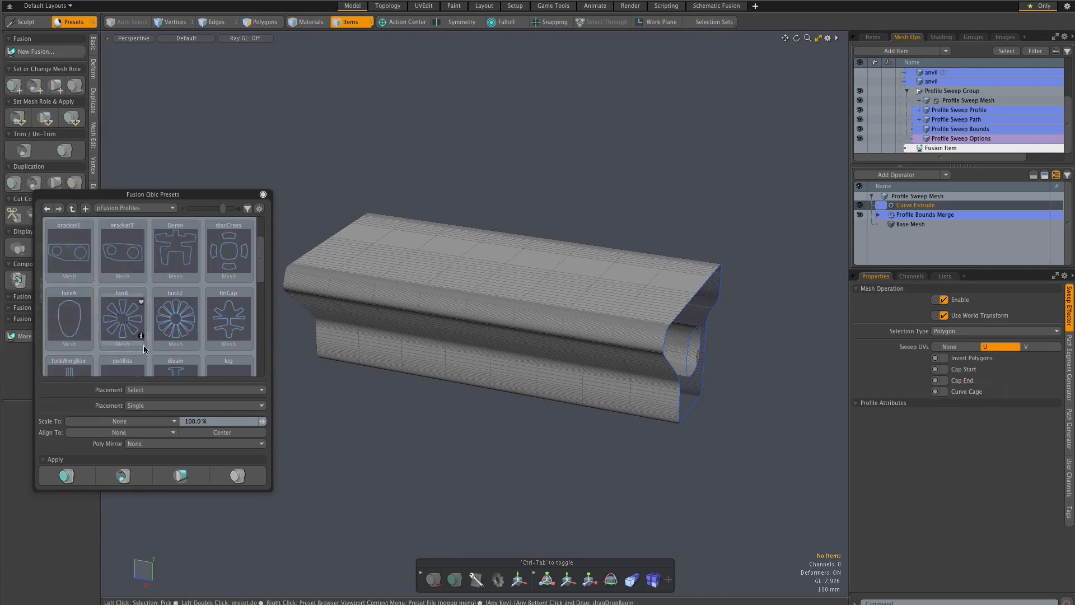
{"action": "scroll", "coordinate": [140, 328], "scroll_direction": "down", "scroll_amount": 2}
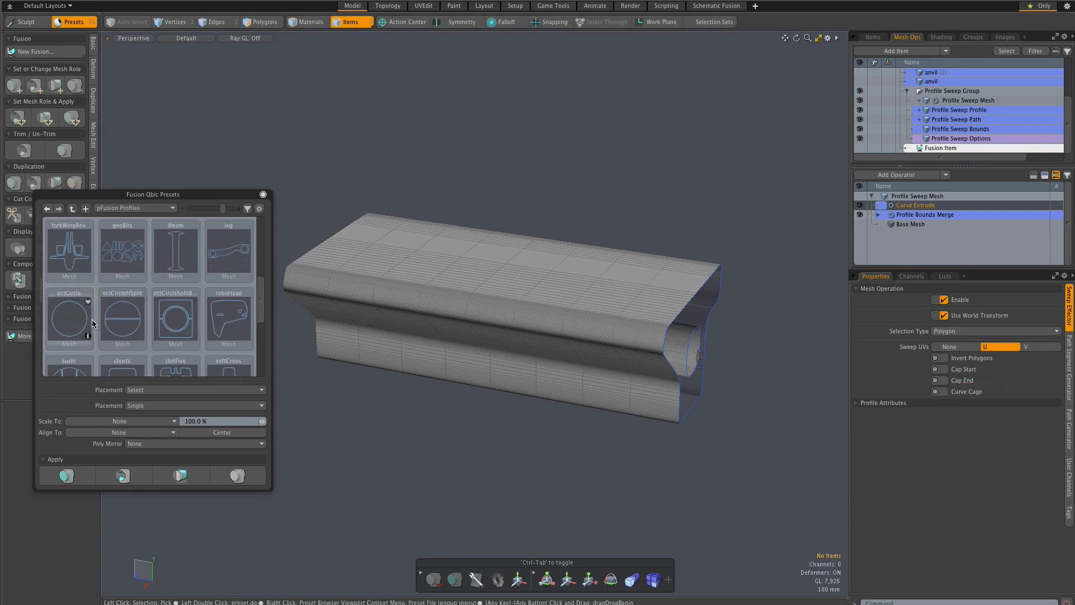
{"action": "scroll", "coordinate": [133, 322], "scroll_direction": "down", "scroll_amount": 1}
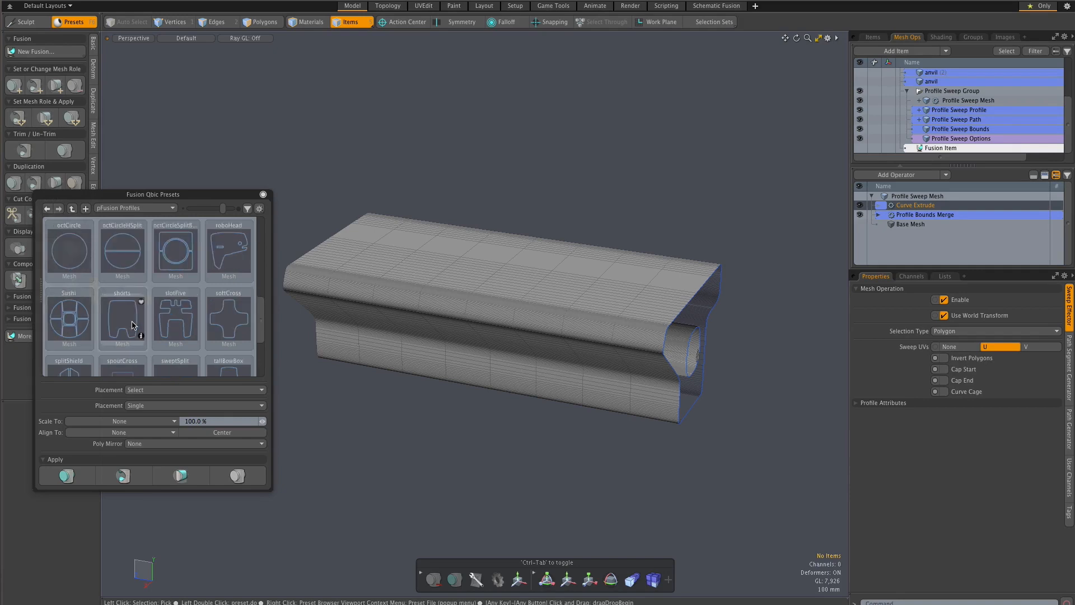
{"action": "left_click", "coordinate": [126, 311]}
{"action": "left_click_drag", "start_coordinate": [750, 366], "coordinate": [701, 353], "text": "alt"}
{"action": "right_click", "coordinate": [666, 373]}
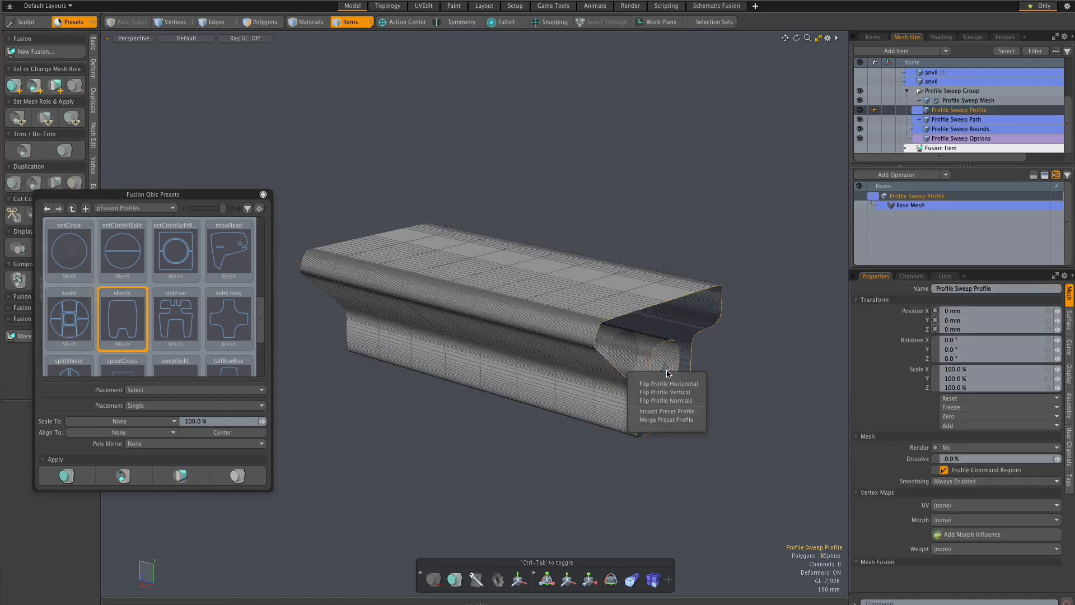
{"action": "left_click", "coordinate": [674, 412]}
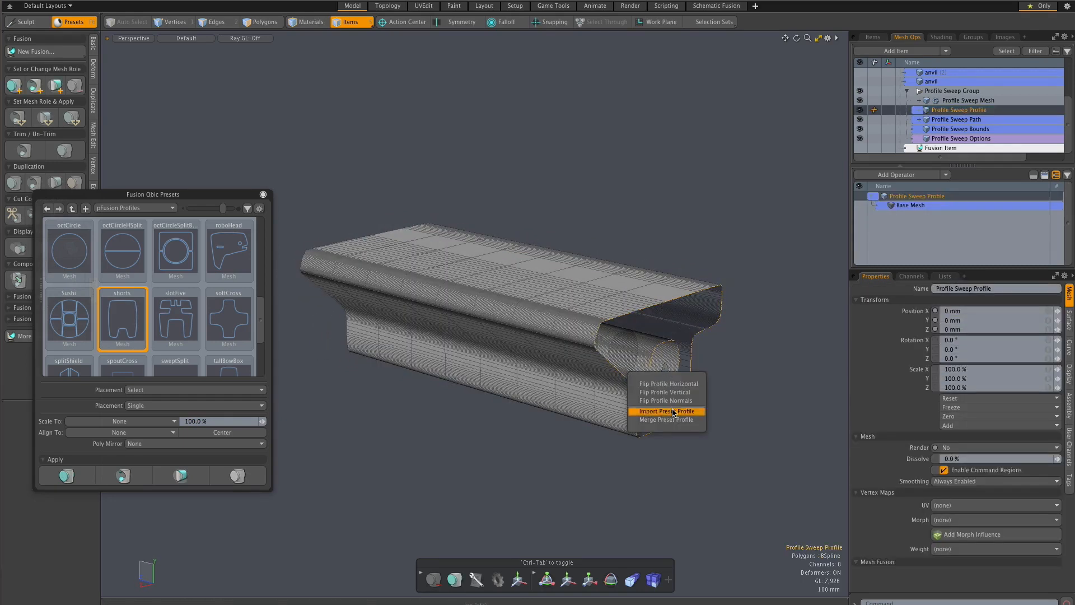
{"action": "mouse_move", "coordinate": [768, 360]}
{"action": "left_mouse_down", "text": "alt"}
{"action": "mouse_move", "coordinate": [668, 324]}
{"action": "mouse_move", "coordinate": [710, 360]}
{"action": "mouse_move", "coordinate": [770, 355]}
{"action": "left_mouse_up", "text": "alt"}
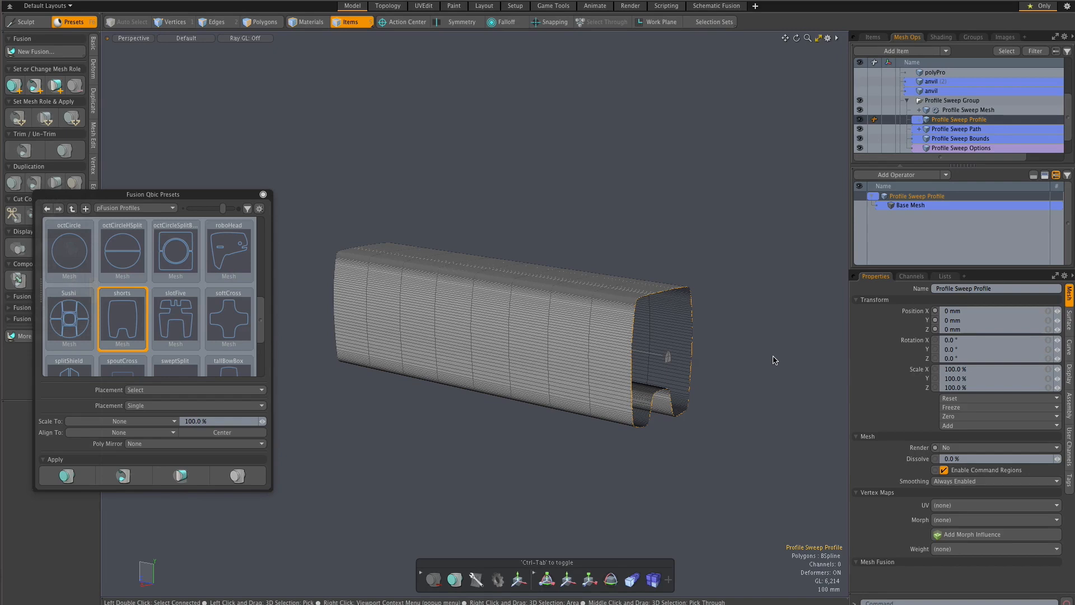
- Select the Profile Sweep Mesh to access its Curve Extrude operation
{"action": "left_click", "coordinate": [975, 111]}
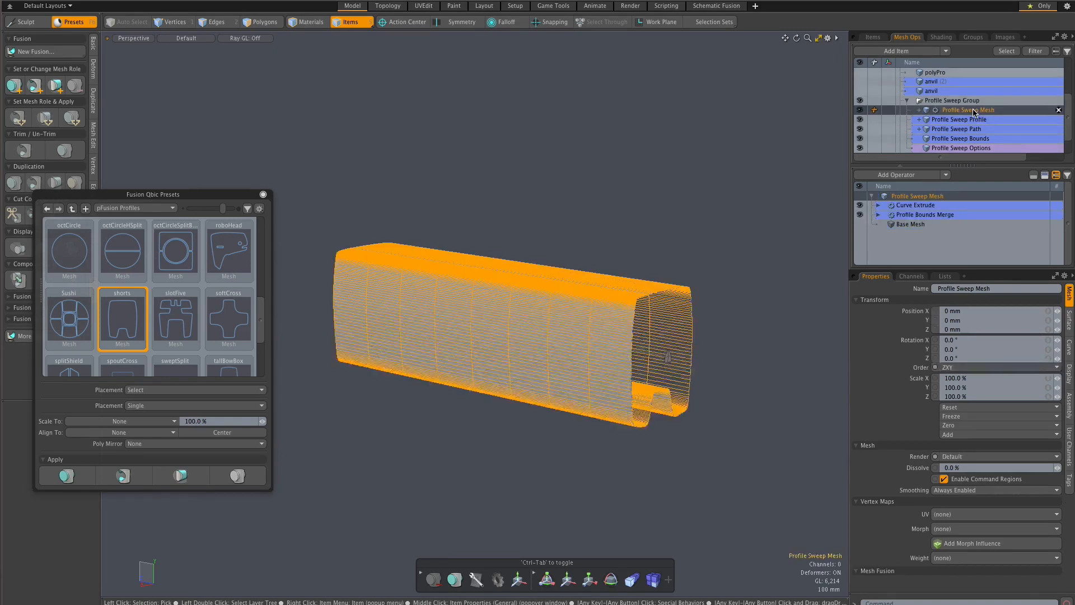
{"action": "double_click", "coordinate": [913, 196]}
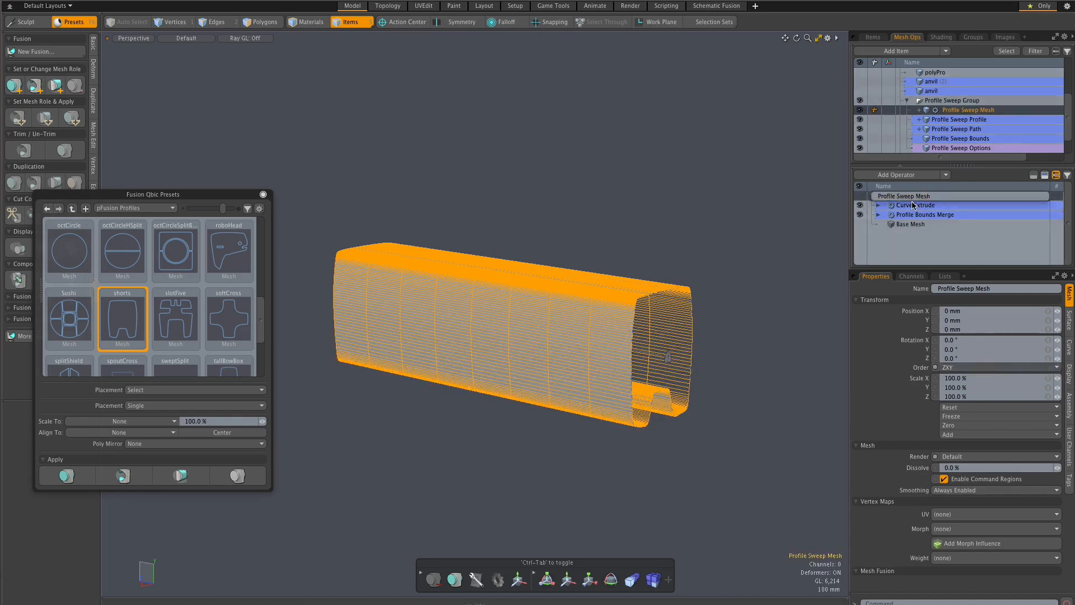